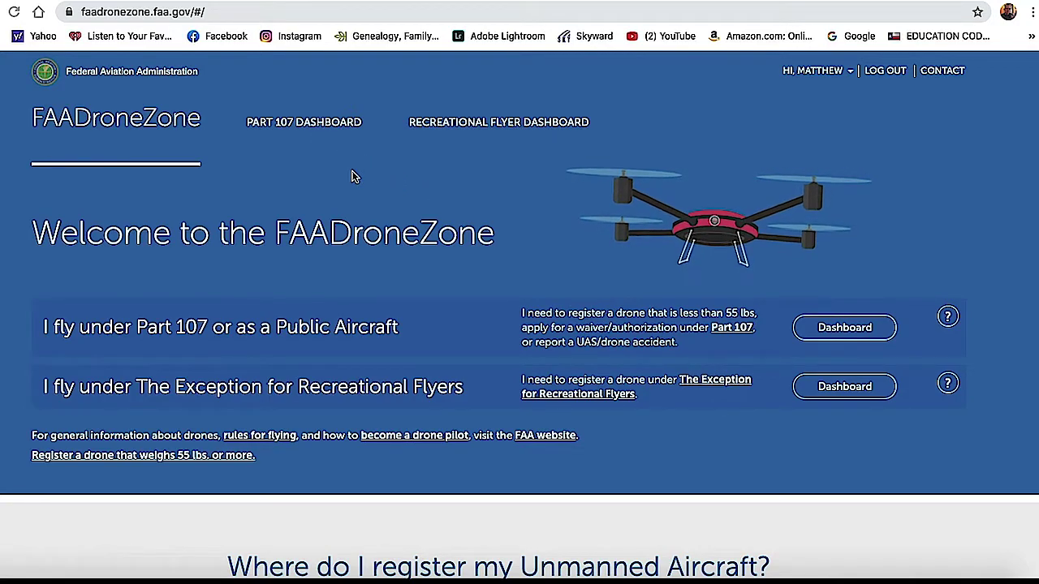
On the Part 107 dashboard, list the 3 approved waivers and authorizations.
{"action": "left_click", "coordinate": [320, 128]}
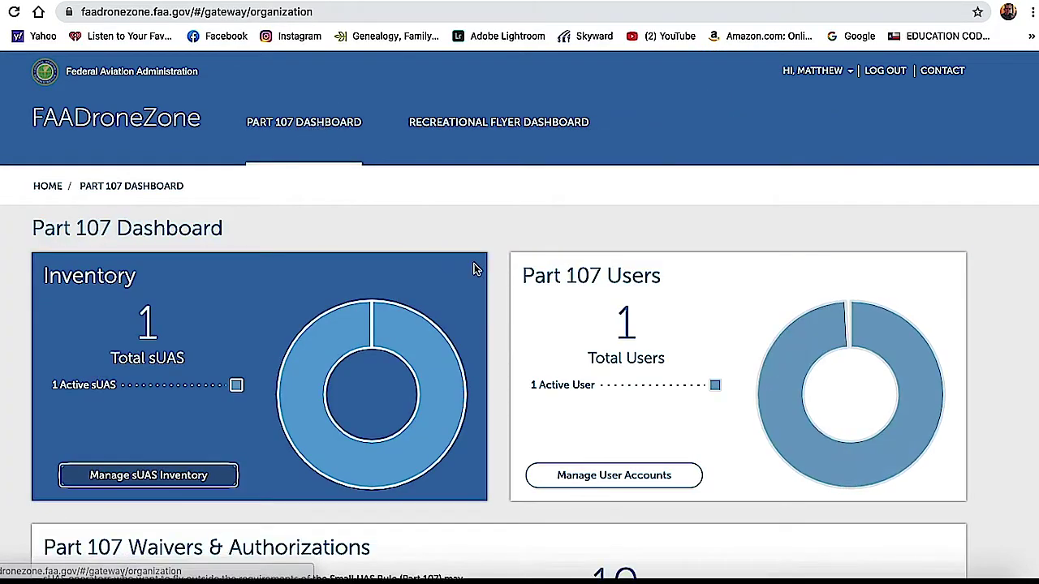
{"action": "scroll", "coordinate": [475, 269], "scroll_direction": "down", "scroll_amount": 3}
{"action": "scroll", "coordinate": [475, 269], "scroll_direction": "down", "scroll_amount": 3}
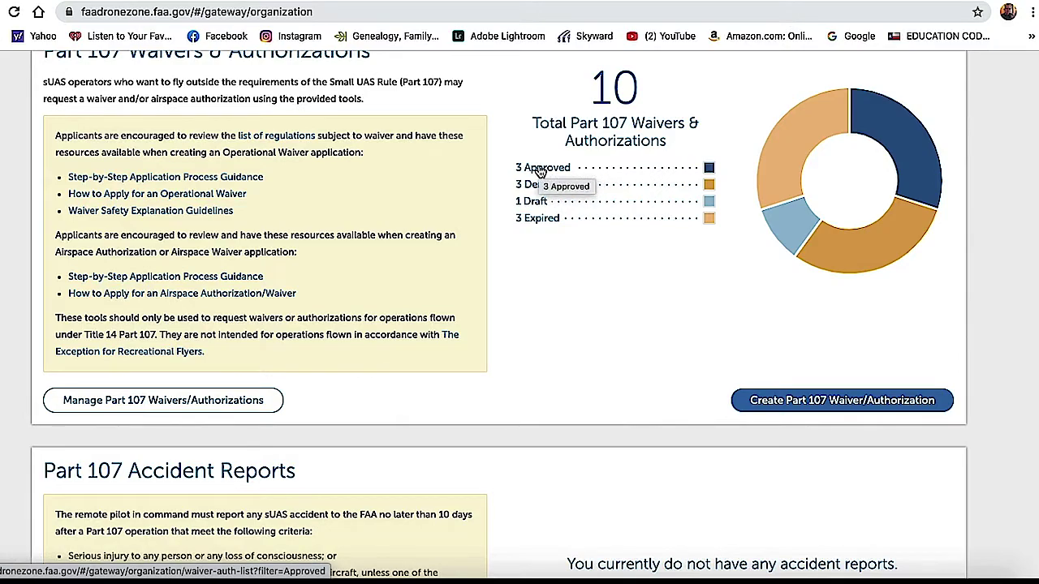
{"action": "left_click", "coordinate": [539, 171]}
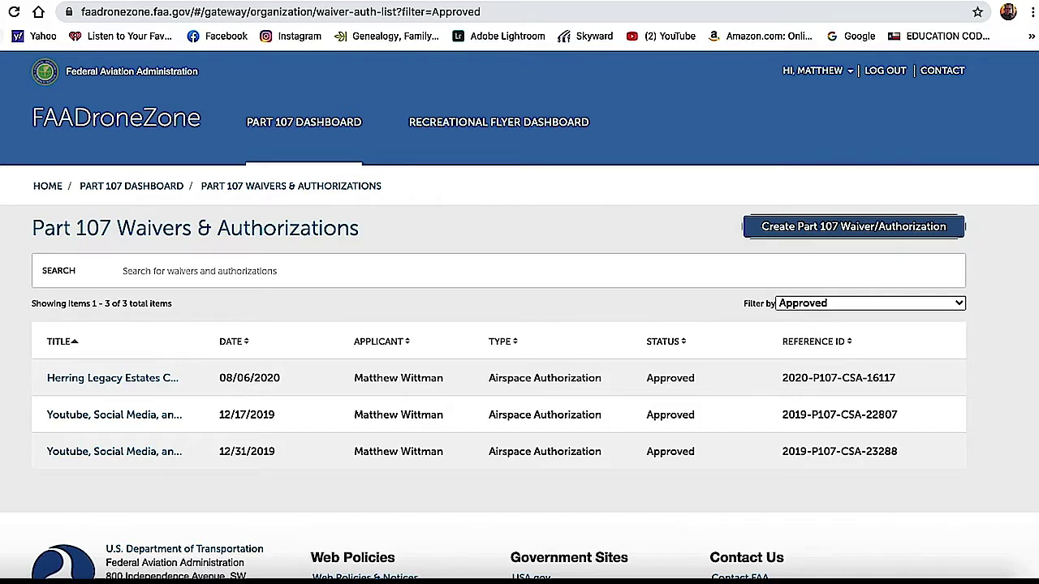
Return to the dashboard and filter the list to the single draft, Youtube Demo.
{"action": "left_click", "coordinate": [131, 186]}
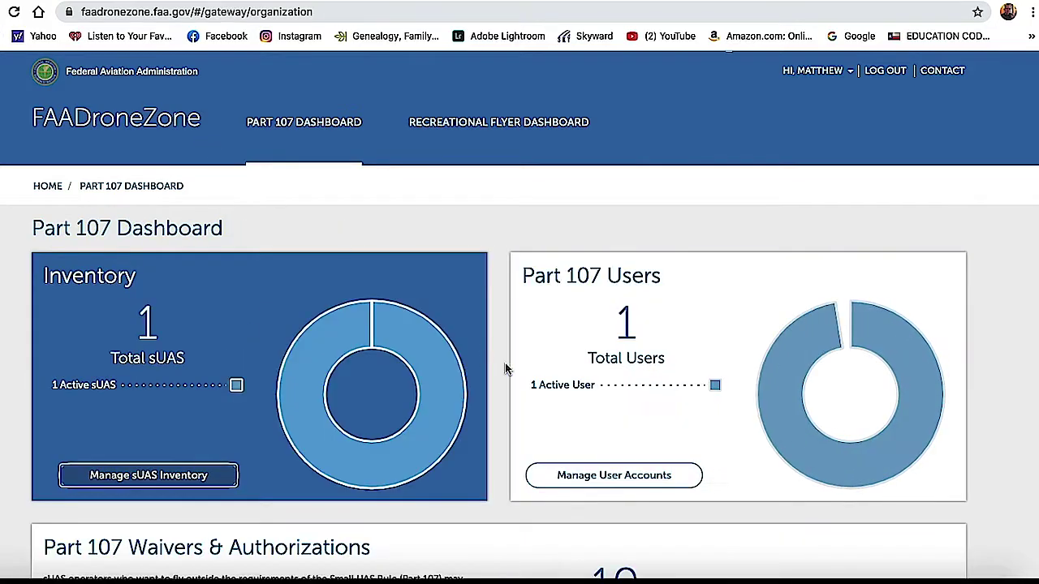
{"action": "scroll", "coordinate": [636, 412], "scroll_direction": "down", "scroll_amount": 1}
{"action": "scroll", "coordinate": [636, 412], "scroll_direction": "down", "scroll_amount": 5}
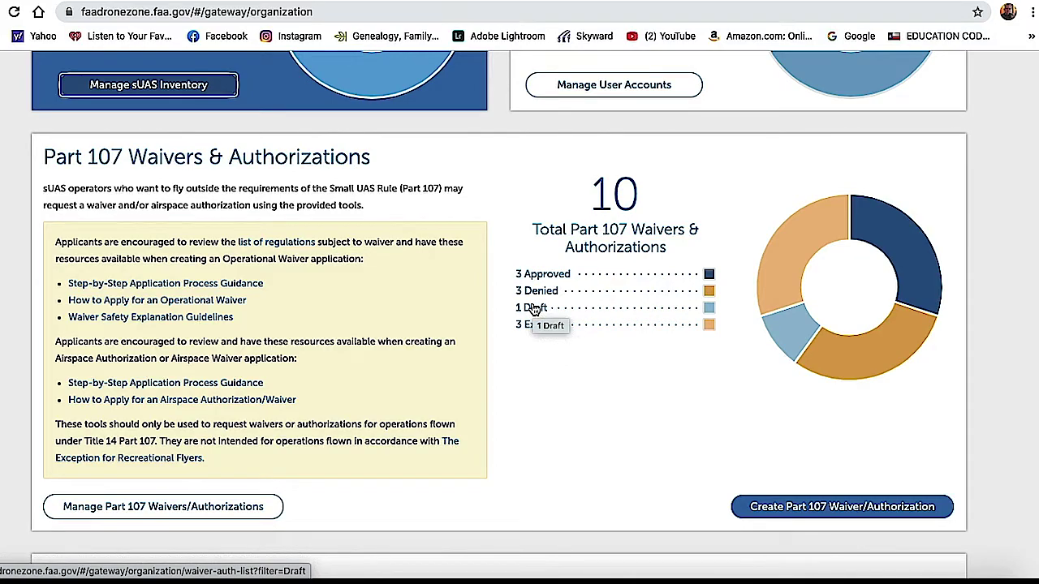
{"action": "left_click", "coordinate": [533, 309]}
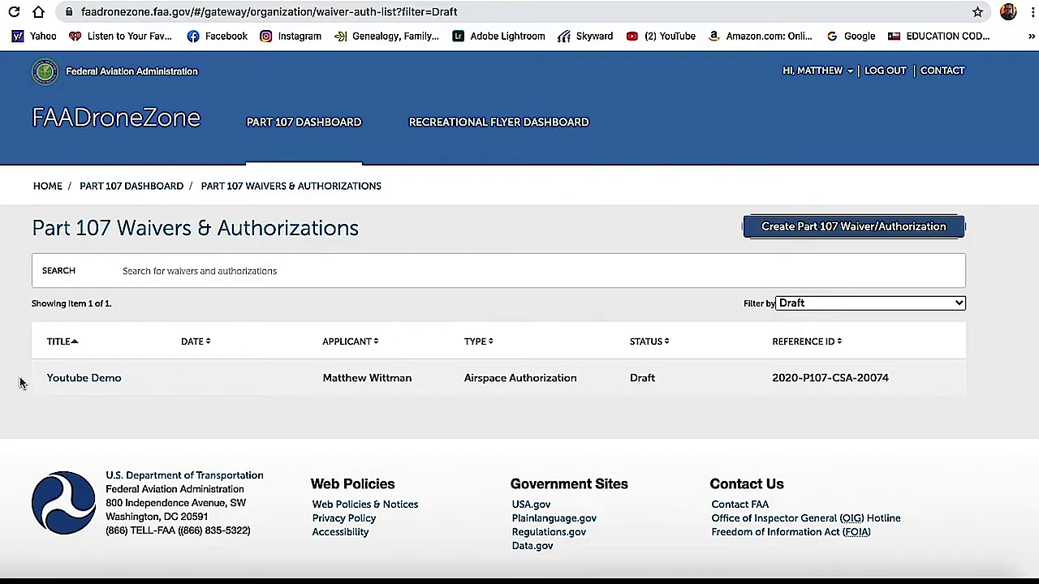
Open the Youtube Demo draft and move from Acknowledgment on to its October 1–4, 2020 operation parameters.
{"action": "left_click", "coordinate": [65, 377]}
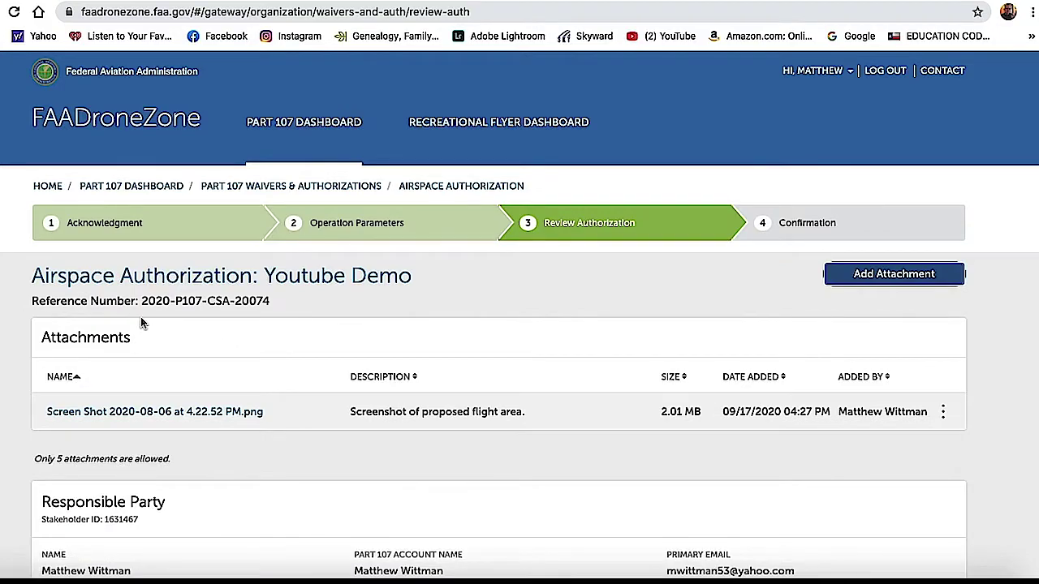
{"action": "left_click", "coordinate": [111, 229]}
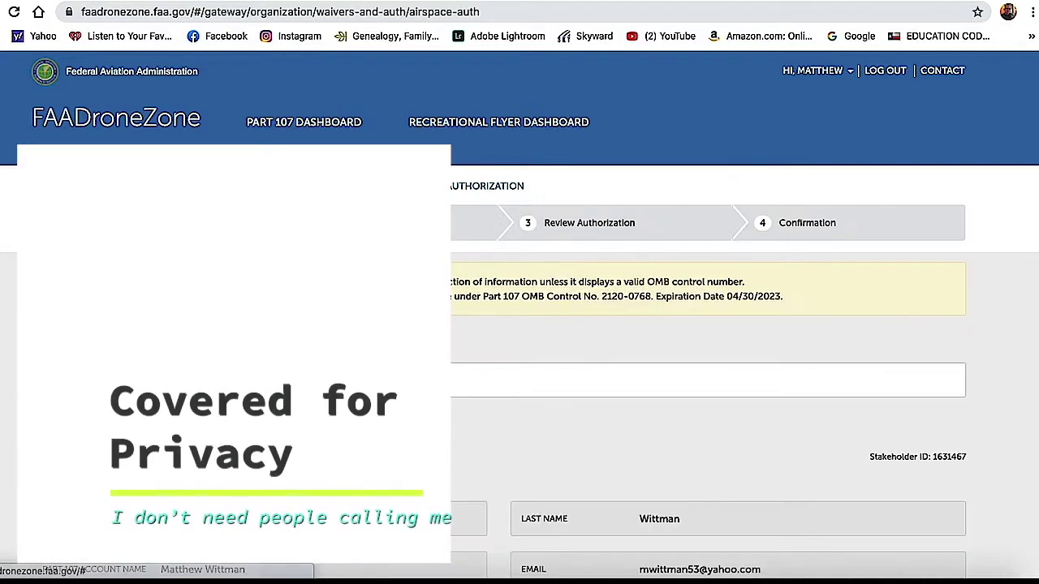
{"action": "scroll", "coordinate": [519, 324], "scroll_direction": "down", "scroll_amount": 2}
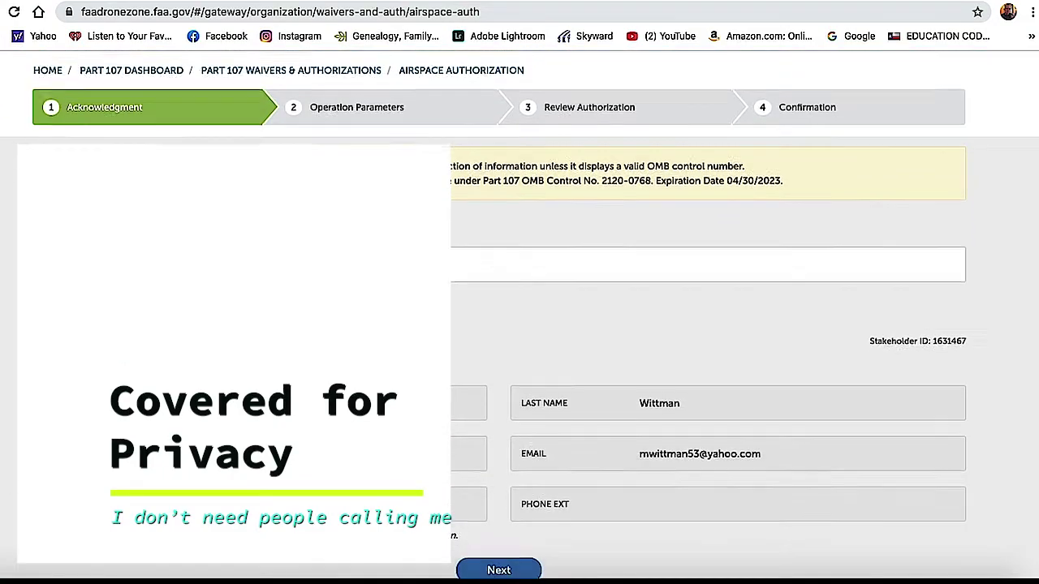
{"action": "scroll", "coordinate": [548, 363], "scroll_direction": "down", "scroll_amount": 3}
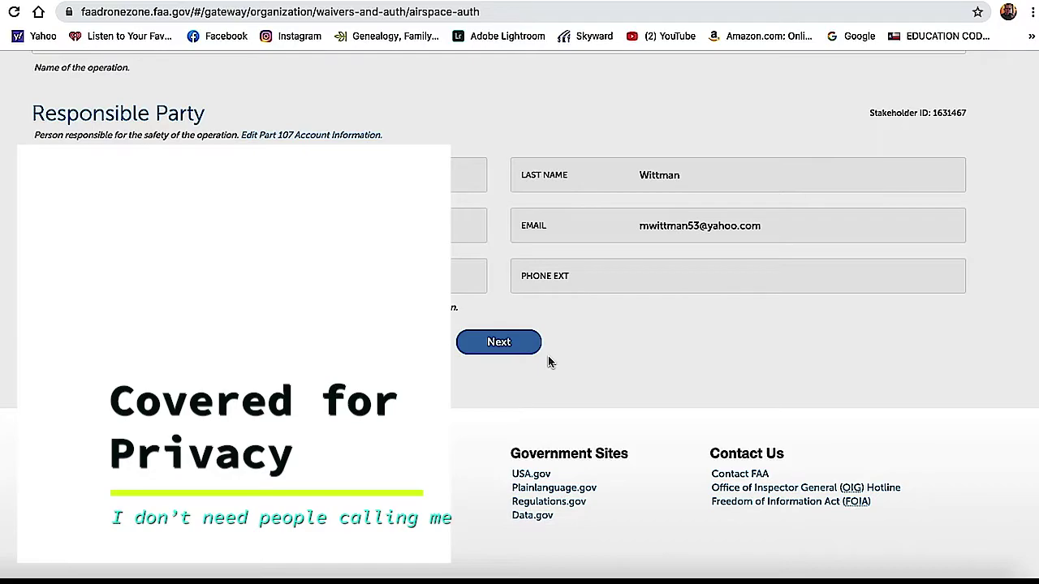
{"action": "left_click", "coordinate": [501, 343]}
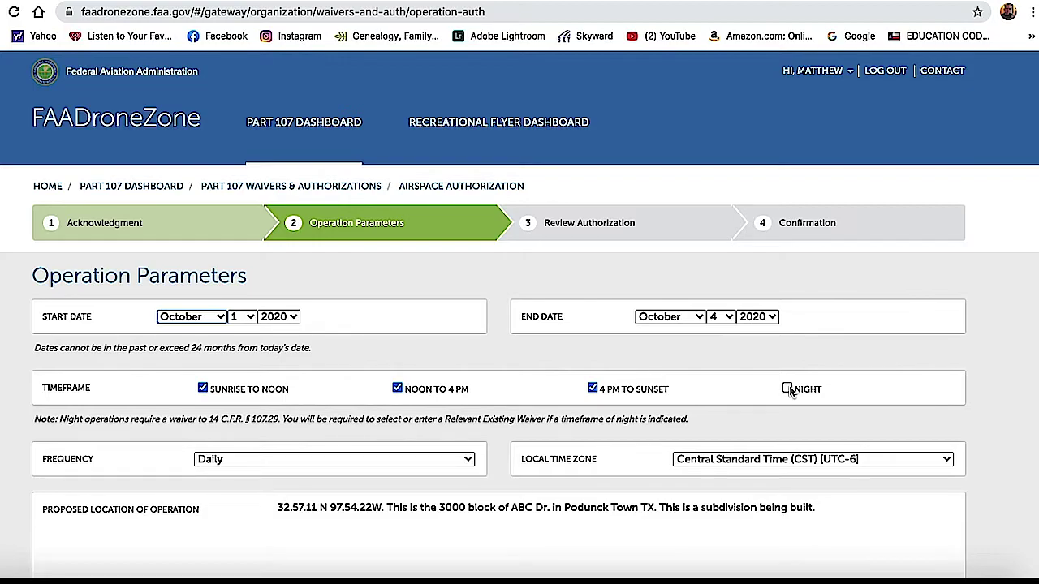
{"action": "scroll", "coordinate": [421, 401], "scroll_direction": "down", "scroll_amount": 2}
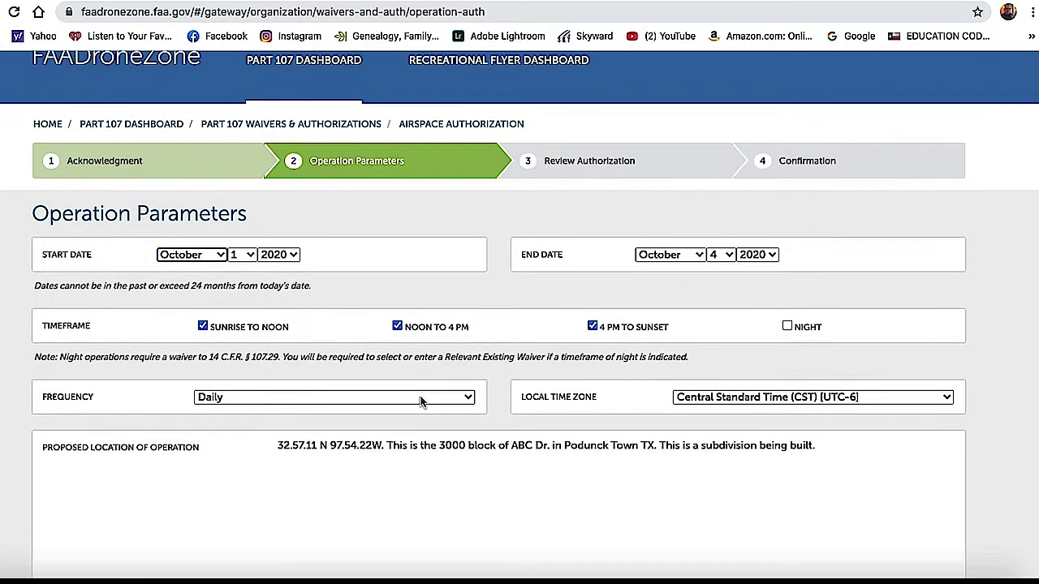
{"action": "scroll", "coordinate": [420, 401], "scroll_direction": "down", "scroll_amount": 2}
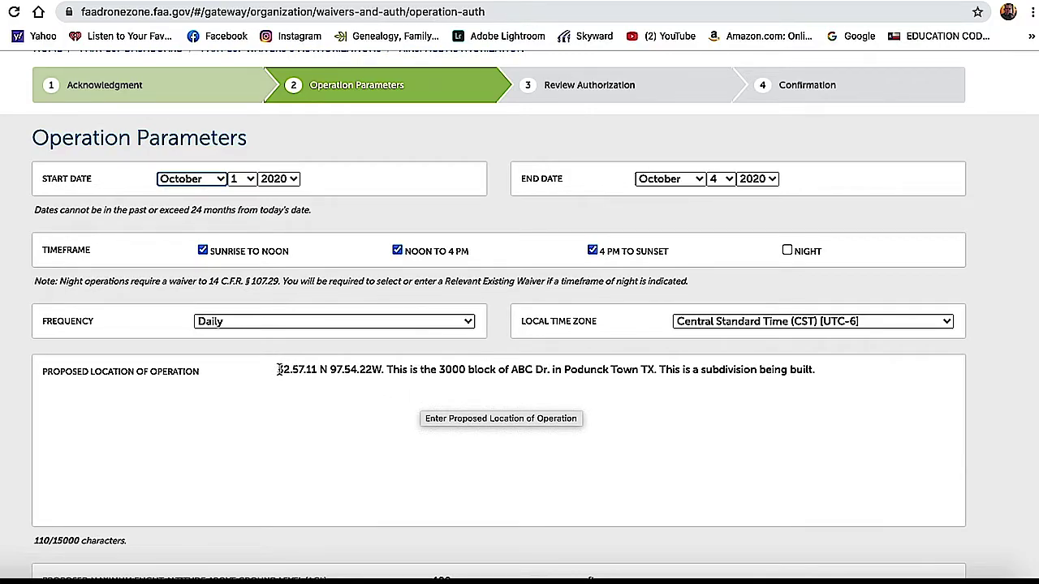
{"action": "left_click_drag", "start_coordinate": [279, 369], "coordinate": [538, 373]}
{"action": "left_click", "coordinate": [723, 359]}
{"action": "triple_click", "coordinate": [796, 371]}
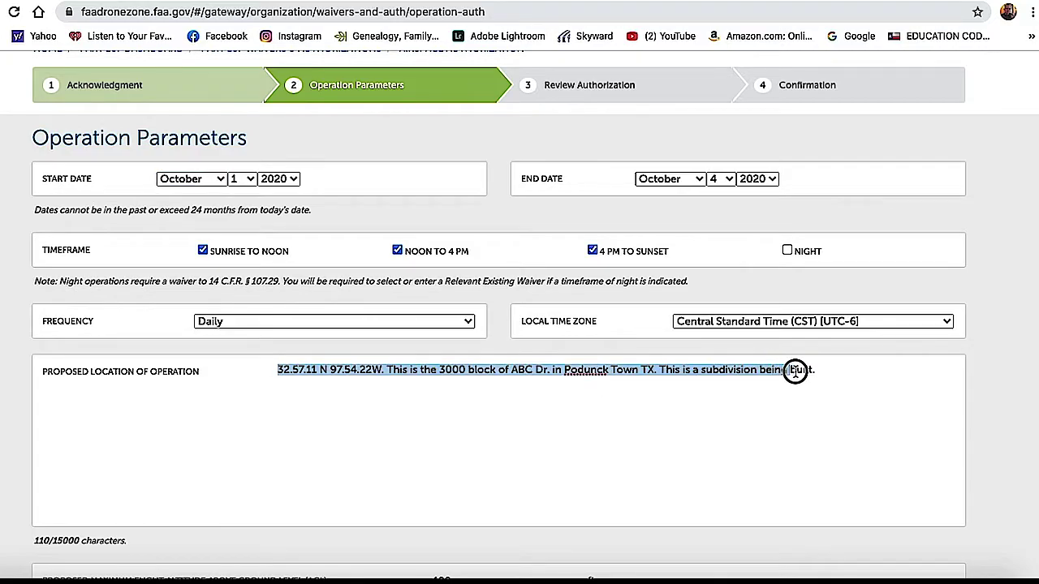
{"action": "left_click_drag", "start_coordinate": [795, 370], "coordinate": [826, 374]}
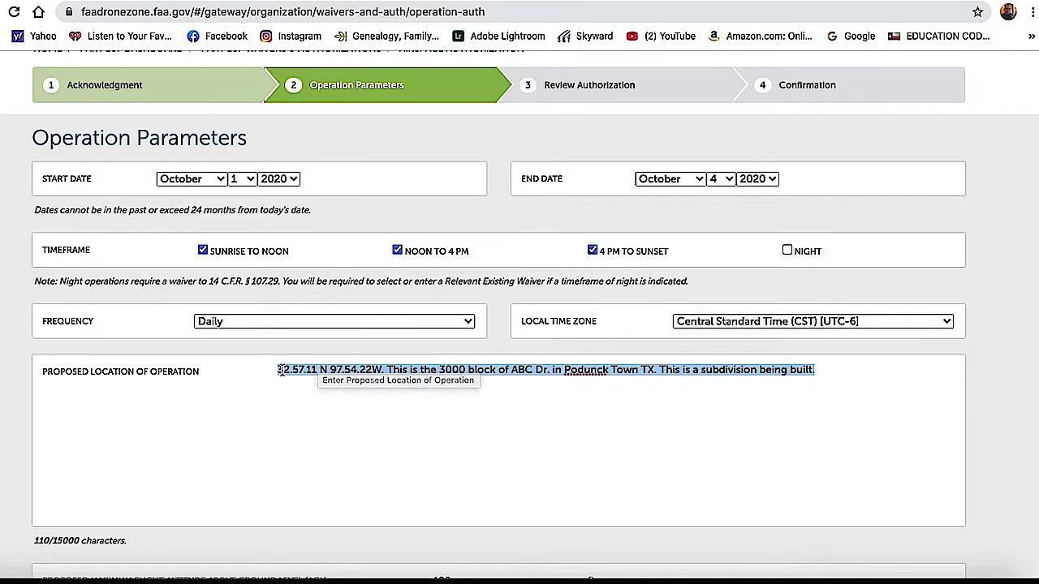
{"action": "scroll", "coordinate": [376, 455], "scroll_direction": "down", "scroll_amount": 3}
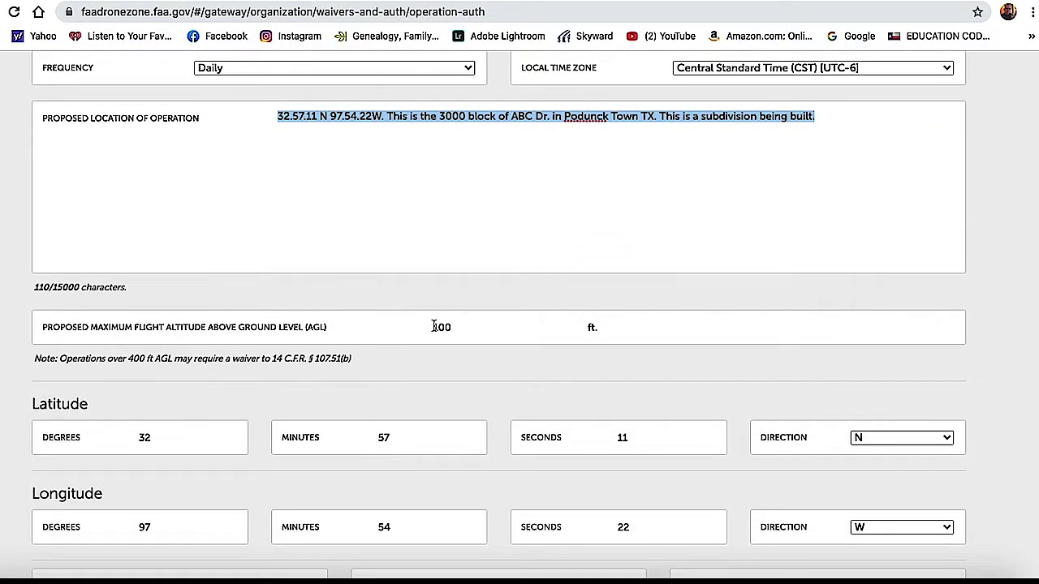
{"action": "left_click_drag", "start_coordinate": [434, 326], "coordinate": [461, 326]}
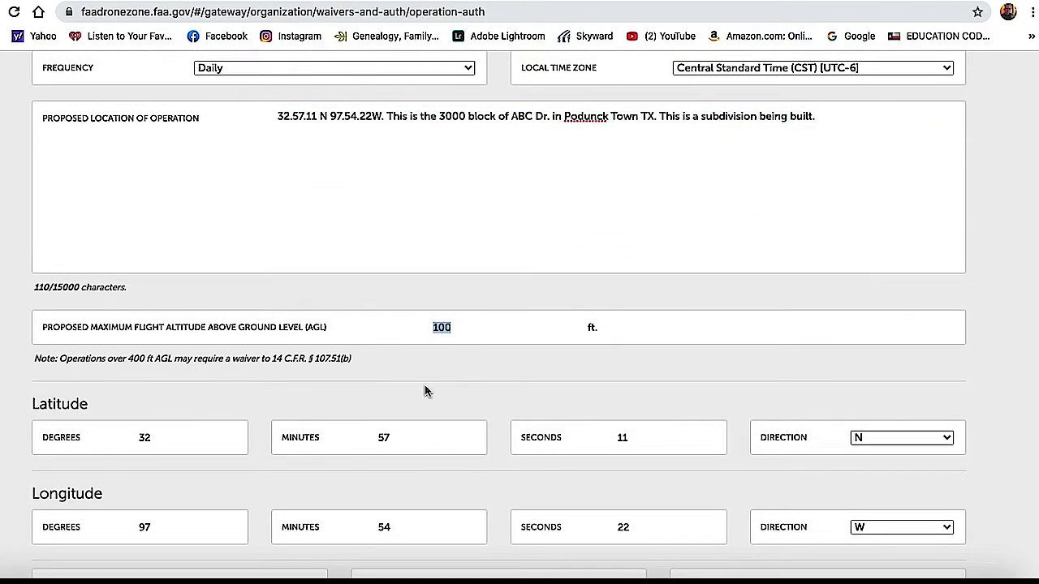
{"action": "scroll", "coordinate": [447, 382], "scroll_direction": "down", "scroll_amount": 1}
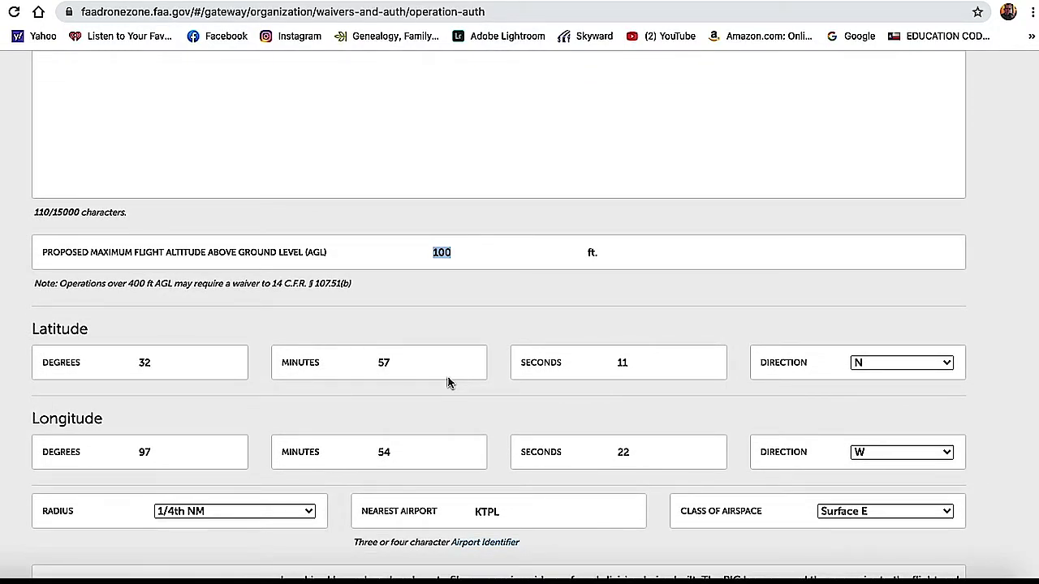
{"action": "left_click", "coordinate": [144, 365]}
{"action": "scroll", "coordinate": [483, 451], "scroll_direction": "down", "scroll_amount": 2}
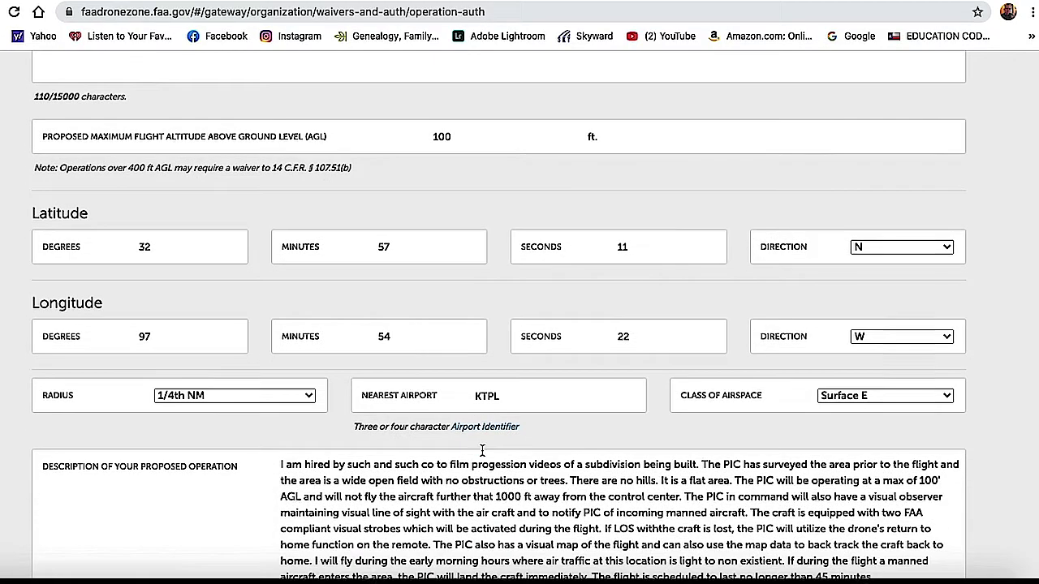
{"action": "left_click", "coordinate": [309, 397]}
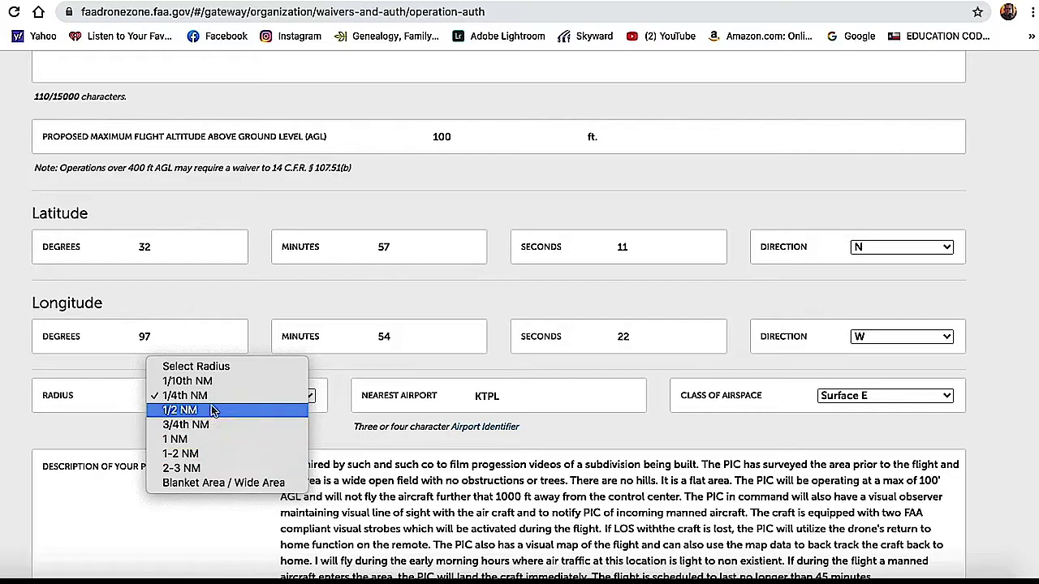
{"action": "left_click", "coordinate": [377, 373]}
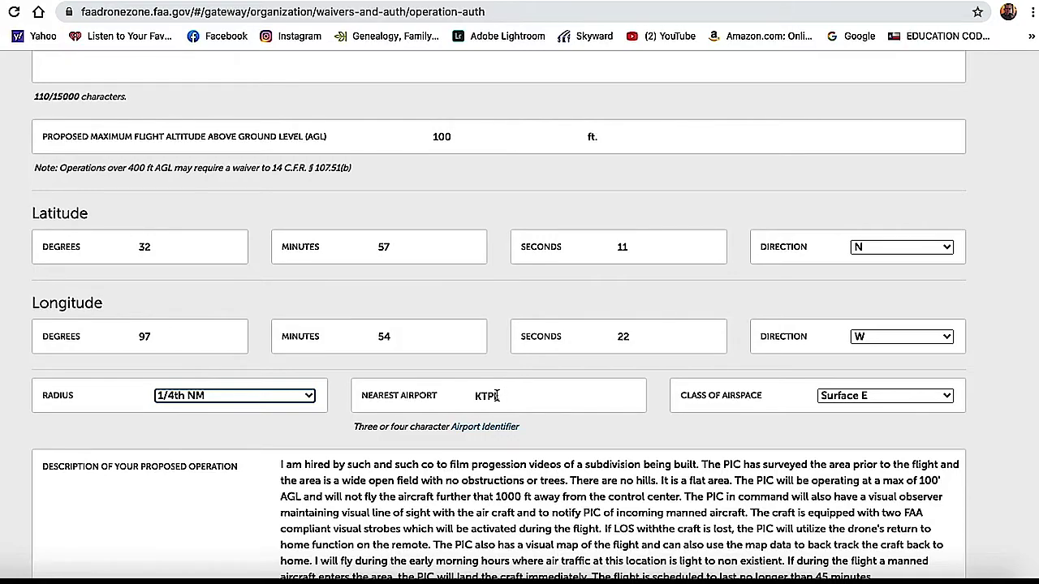
{"action": "left_click", "coordinate": [948, 396]}
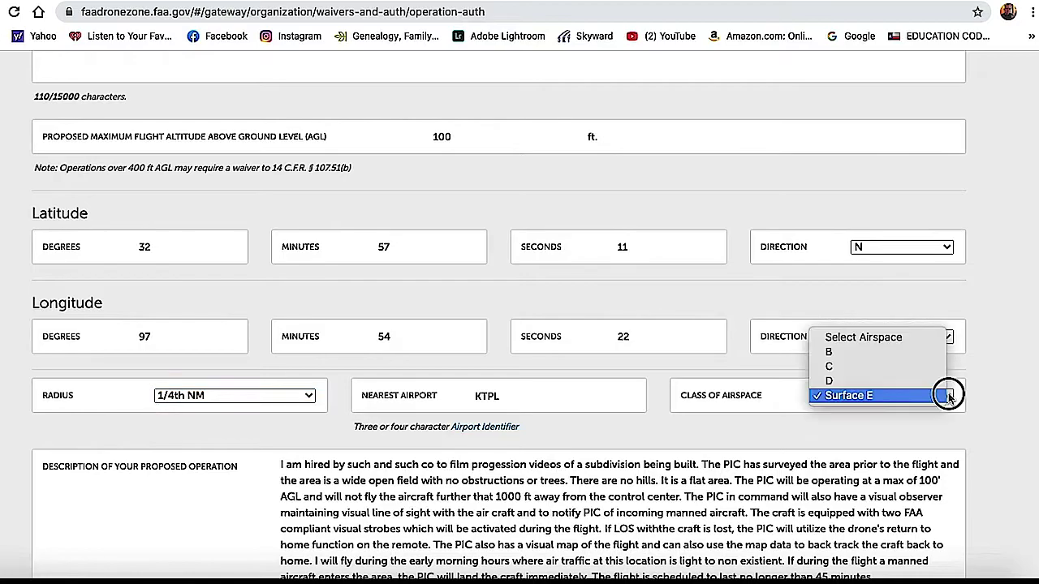
Choose Surface E as the class of airspace and scroll past the operation description.
{"action": "left_click", "coordinate": [921, 398]}
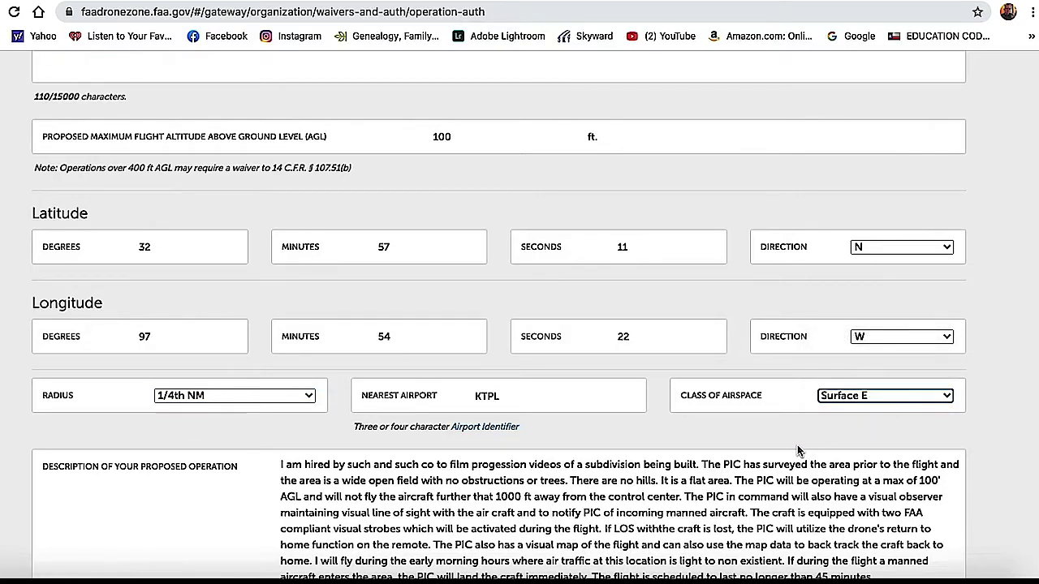
{"action": "scroll", "coordinate": [798, 451], "scroll_direction": "down", "scroll_amount": 1}
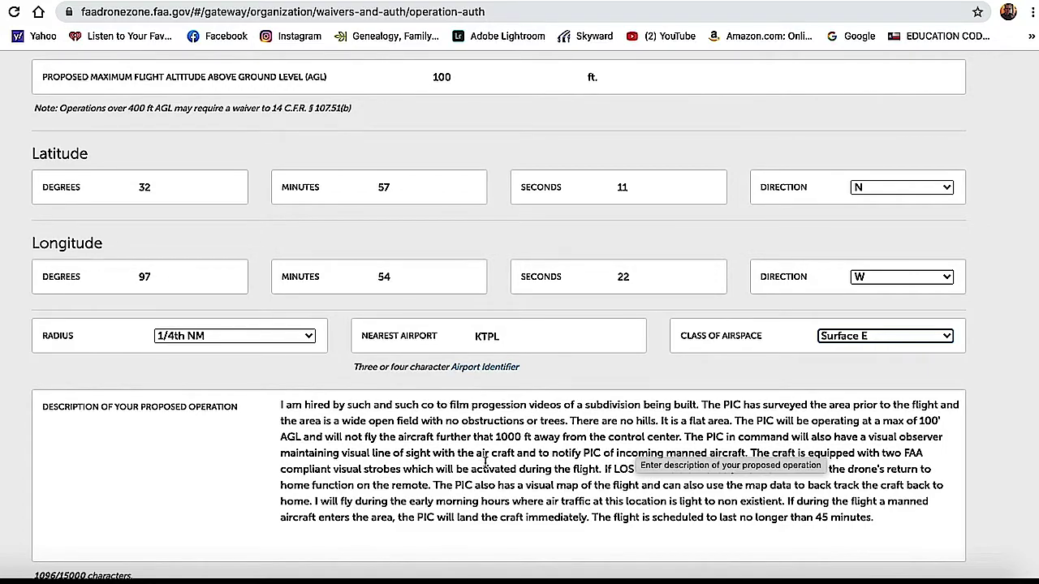
{"action": "scroll", "coordinate": [485, 463], "scroll_direction": "down", "scroll_amount": 1}
{"action": "scroll", "coordinate": [484, 462], "scroll_direction": "down", "scroll_amount": 1}
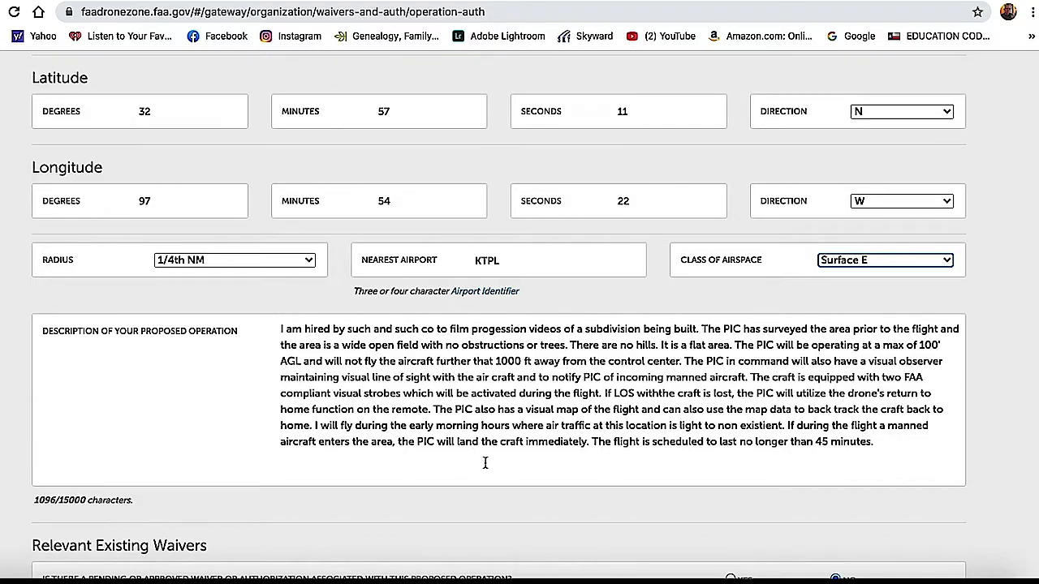
{"action": "scroll", "coordinate": [484, 463], "scroll_direction": "down", "scroll_amount": 1}
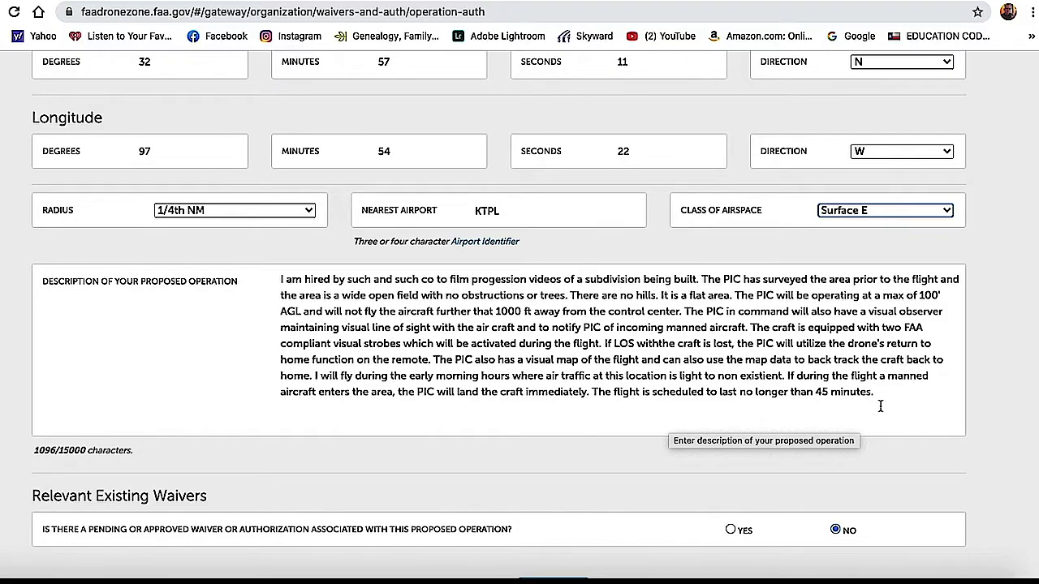
{"action": "scroll", "coordinate": [883, 406], "scroll_direction": "down", "scroll_amount": 3}
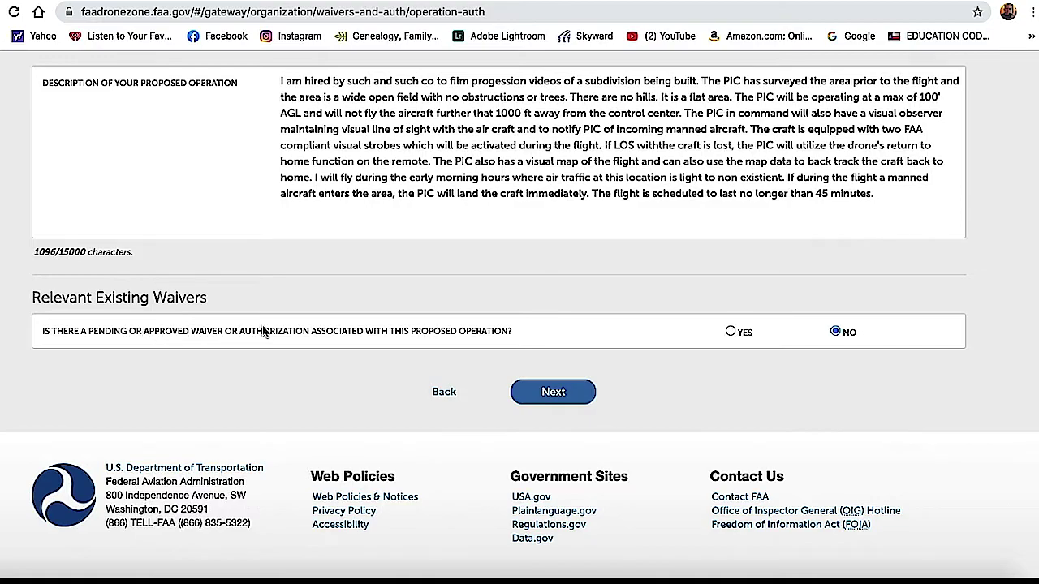
Highlight the pending-waiver question, then advance the request to Review Authorization.
{"action": "left_click", "coordinate": [109, 331]}
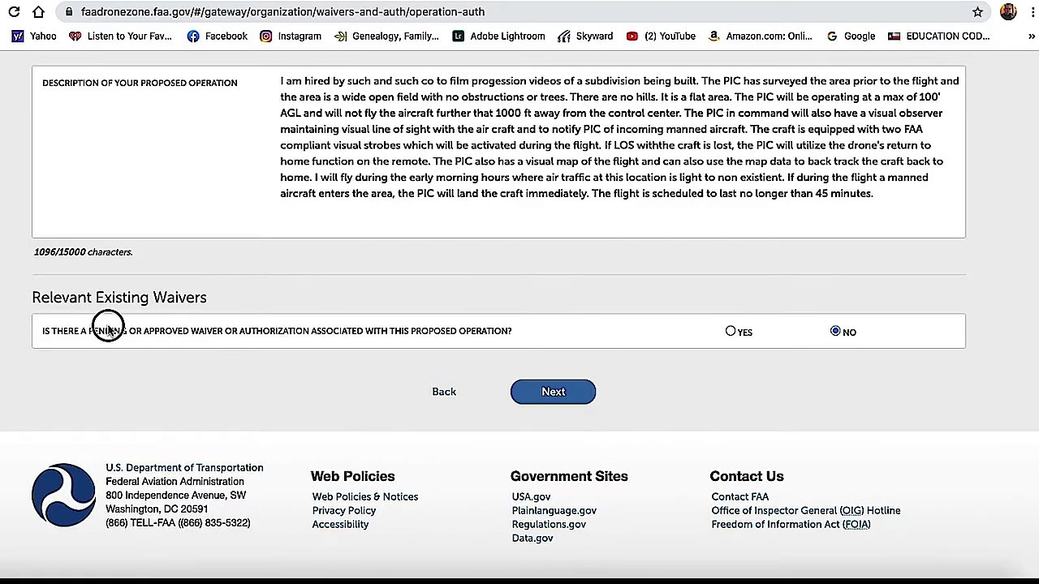
{"action": "left_click_drag", "start_coordinate": [109, 331], "coordinate": [524, 335]}
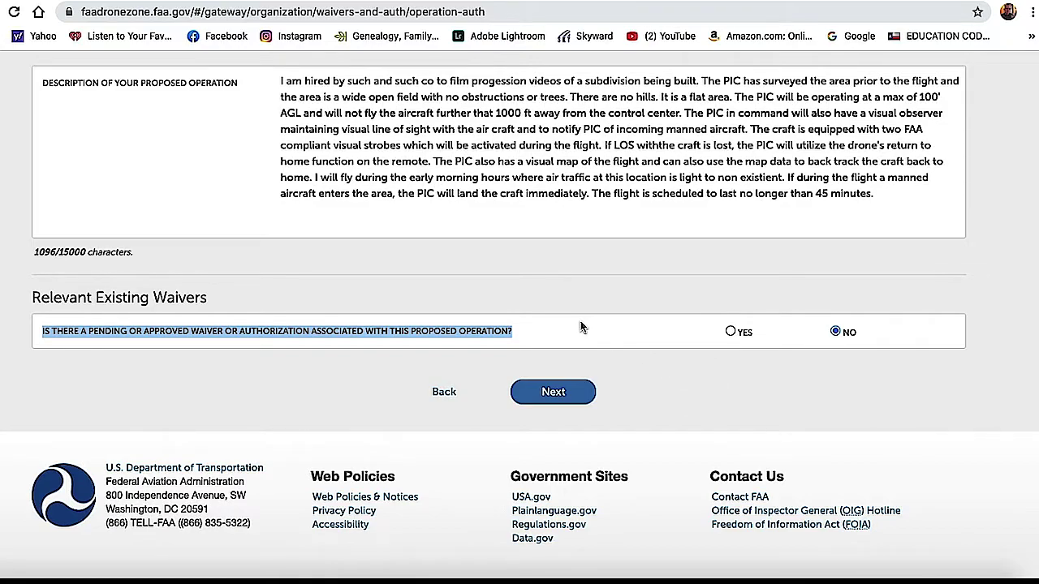
{"action": "left_click", "coordinate": [554, 397]}
{"action": "left_click", "coordinate": [561, 391]}
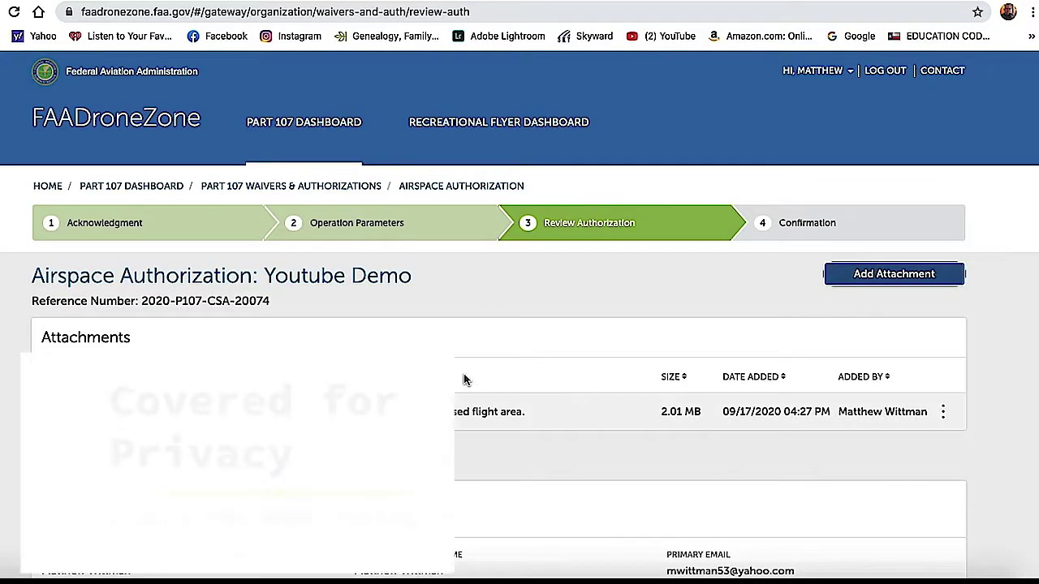
Download the attachment 'Screen Shot 2020-08-06 at 4.22.52 PM.png' from the Attachments table.
{"action": "scroll", "coordinate": [464, 380], "scroll_direction": "down", "scroll_amount": 2}
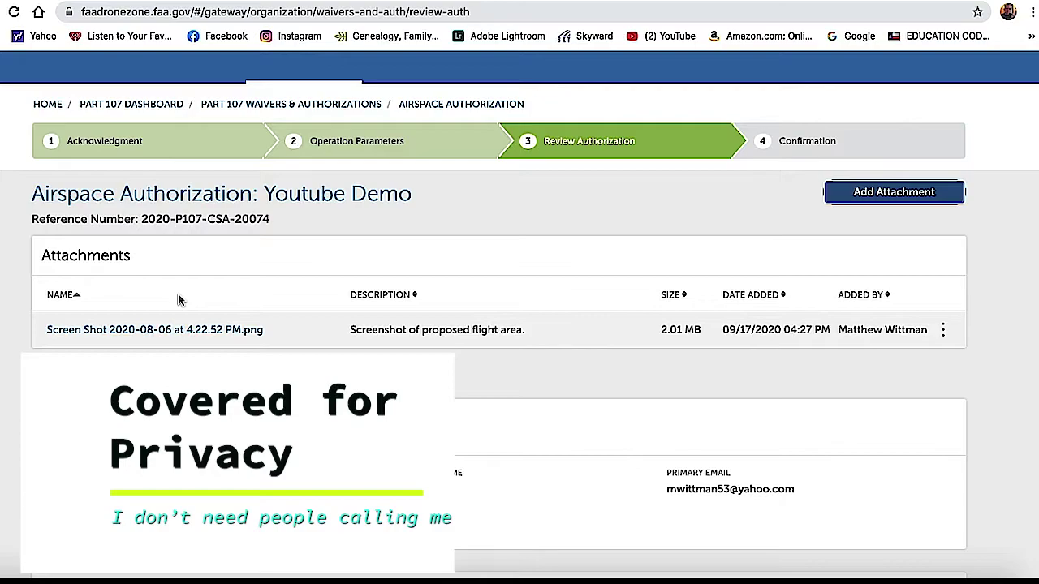
{"action": "left_click", "coordinate": [178, 331]}
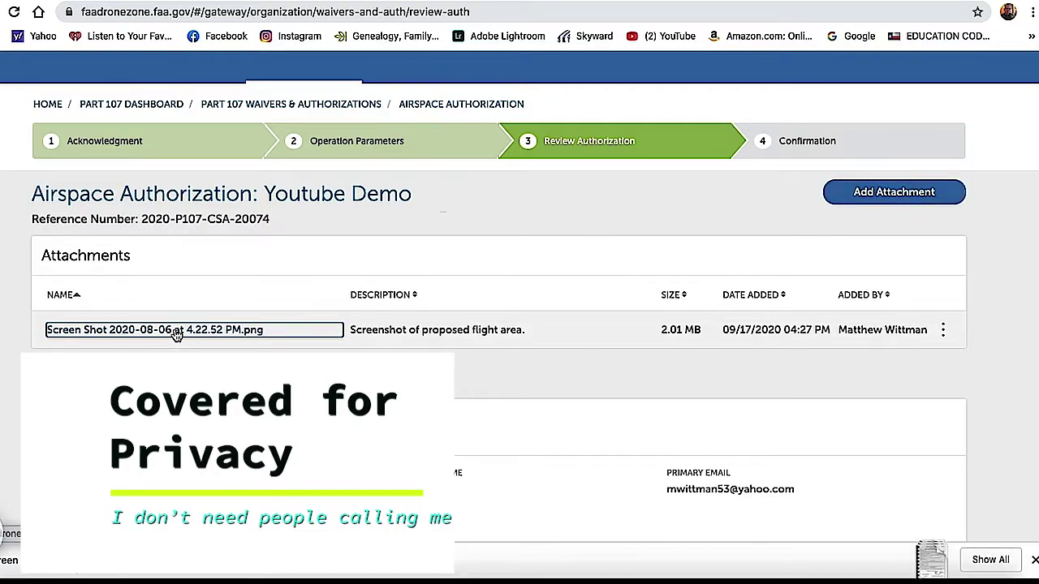
Open the downloaded screenshot in Preview to view the outlined flight area on the FAA map.
{"action": "left_click", "coordinate": [18, 559]}
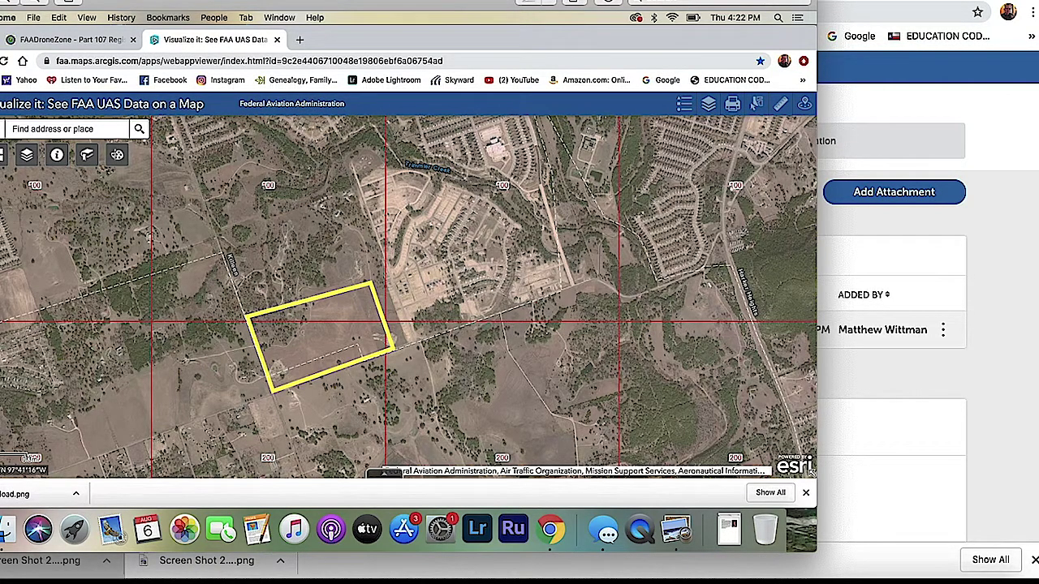
Close the Preview screenshot and scroll the review summary down to the Submit button.
{"action": "left_click_drag", "start_coordinate": [399, 4], "coordinate": [417, 72]}
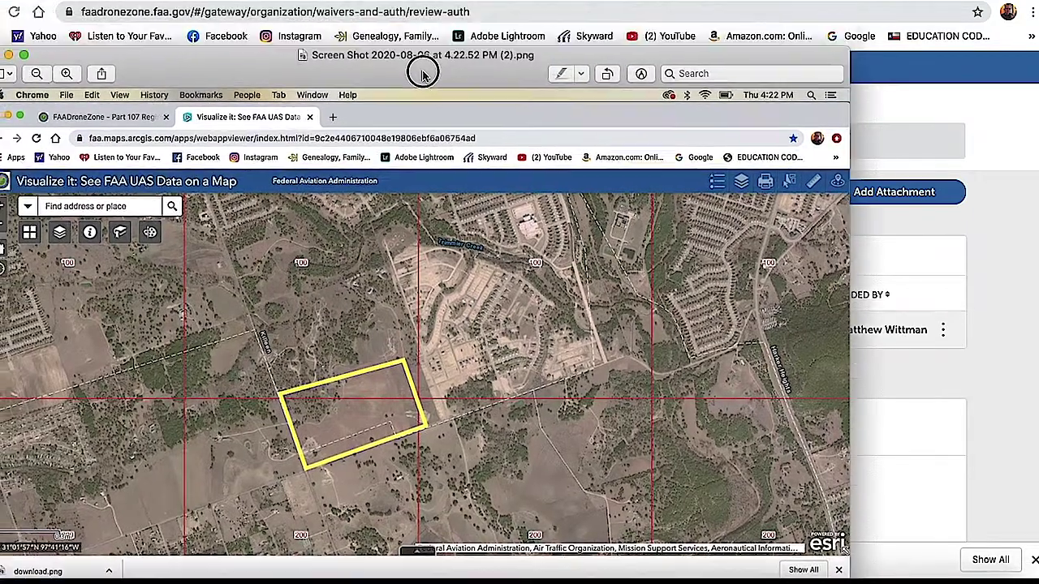
{"action": "key", "text": "super+w"}
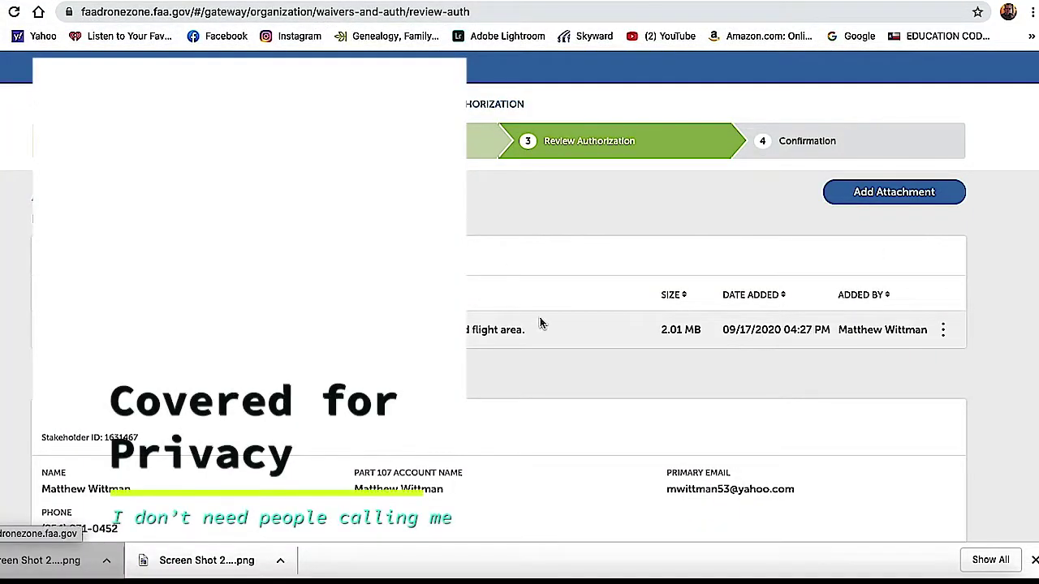
{"action": "scroll", "coordinate": [497, 445], "scroll_direction": "down", "scroll_amount": 5}
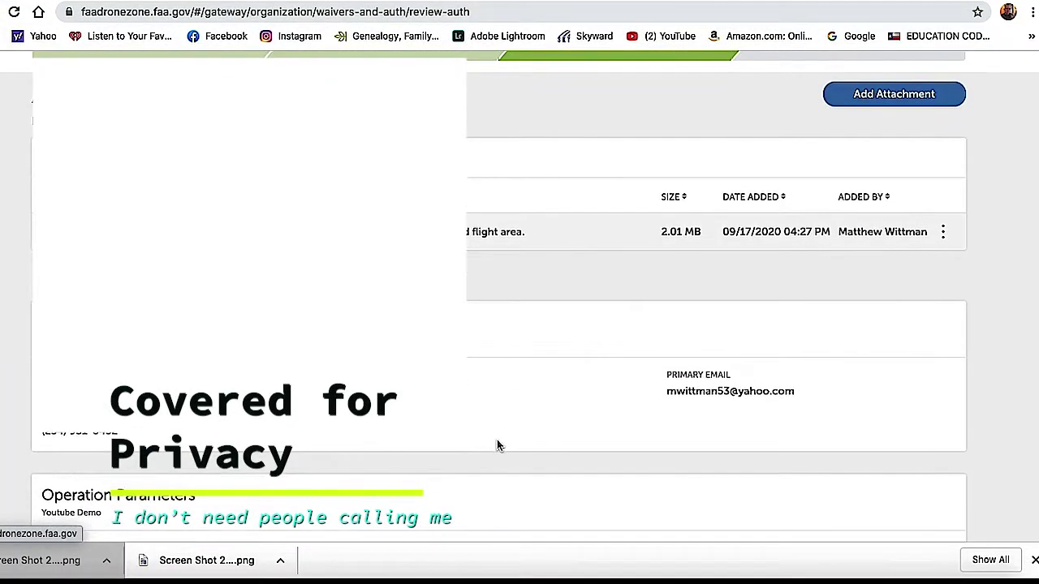
{"action": "scroll", "coordinate": [496, 445], "scroll_direction": "down", "scroll_amount": 12}
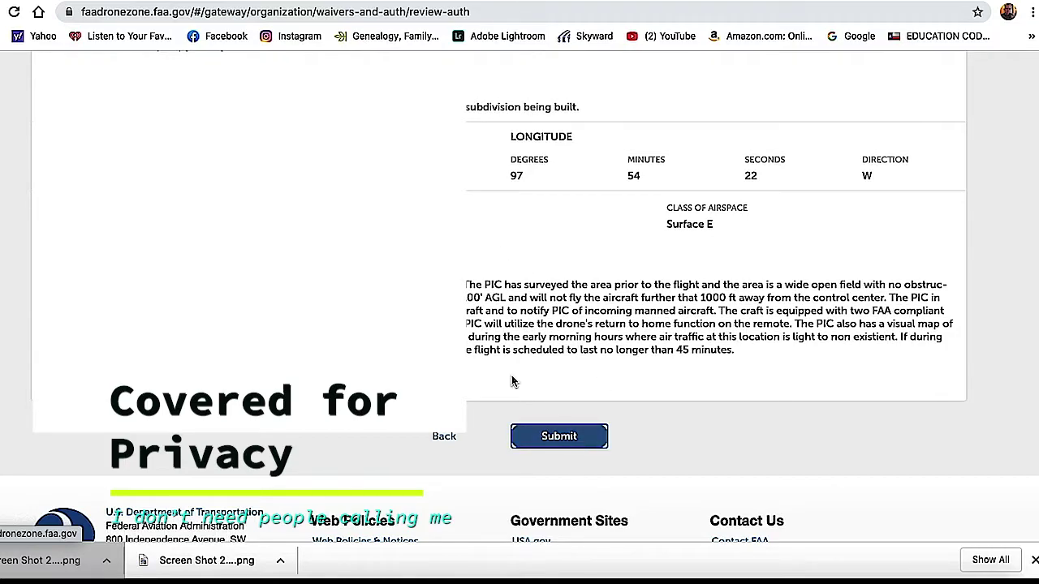
{"action": "scroll", "coordinate": [519, 284], "scroll_direction": "up", "scroll_amount": 1}
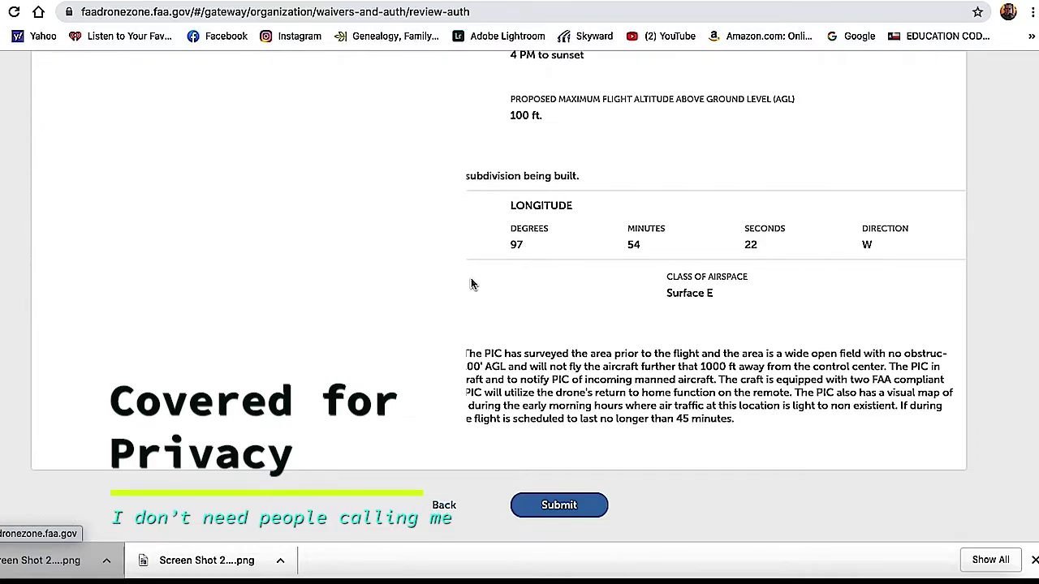
{"action": "scroll", "coordinate": [470, 284], "scroll_direction": "up", "scroll_amount": 1}
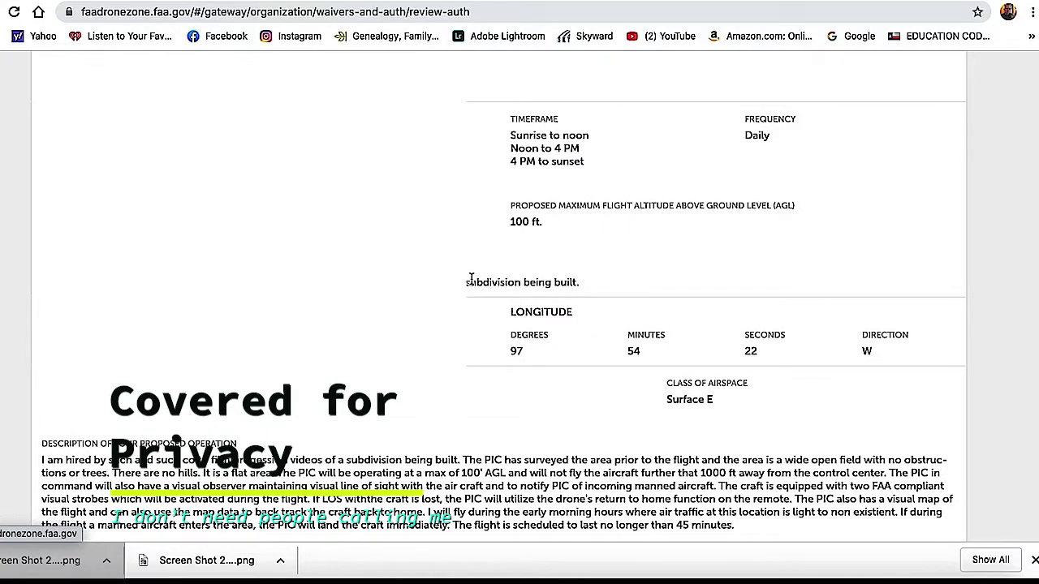
{"action": "scroll", "coordinate": [471, 283], "scroll_direction": "up", "scroll_amount": 10}
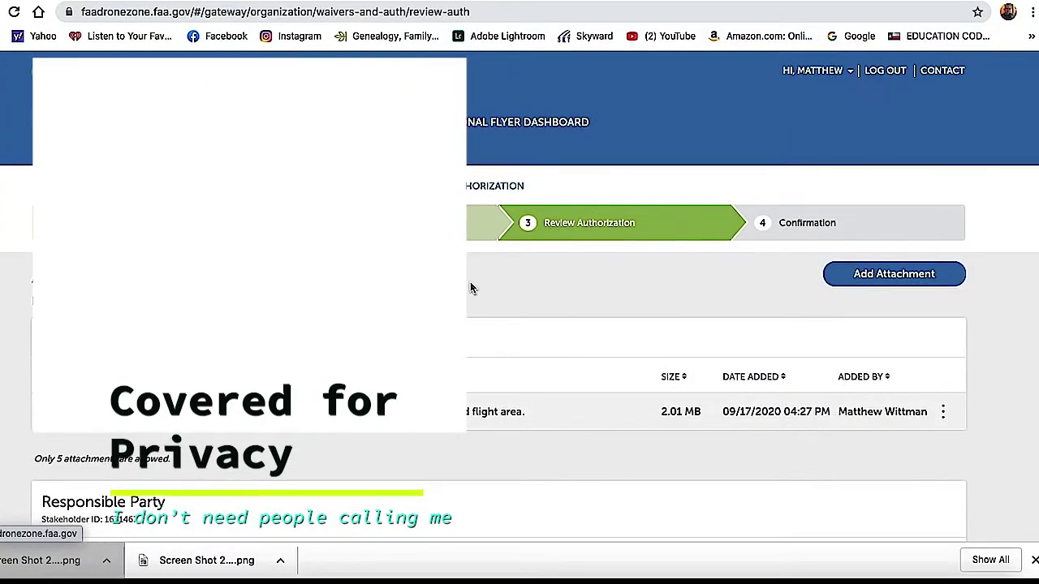
{"action": "scroll", "coordinate": [470, 288], "scroll_direction": "down", "scroll_amount": 8}
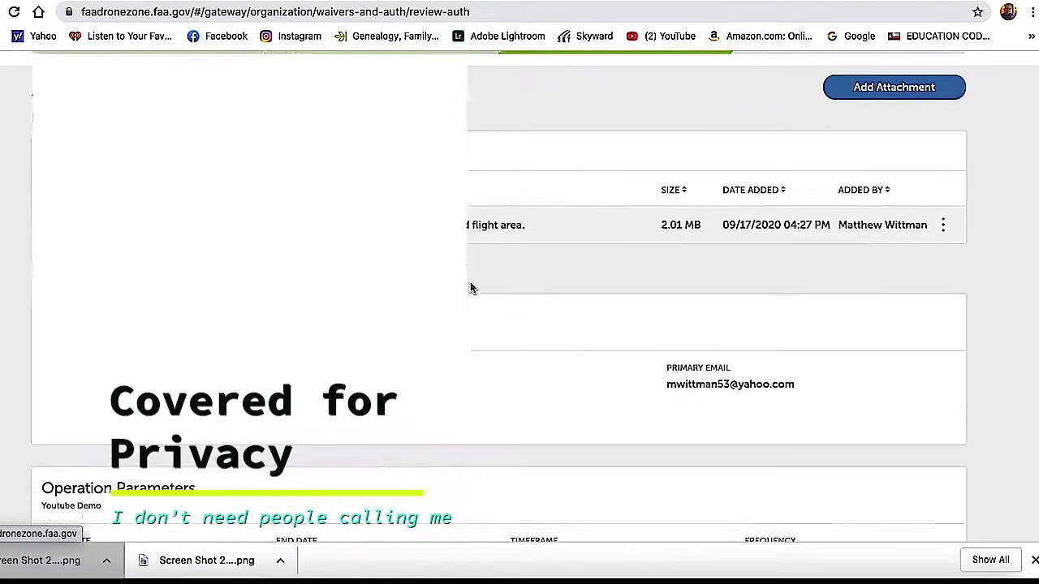
{"action": "scroll", "coordinate": [470, 289], "scroll_direction": "down", "scroll_amount": 3}
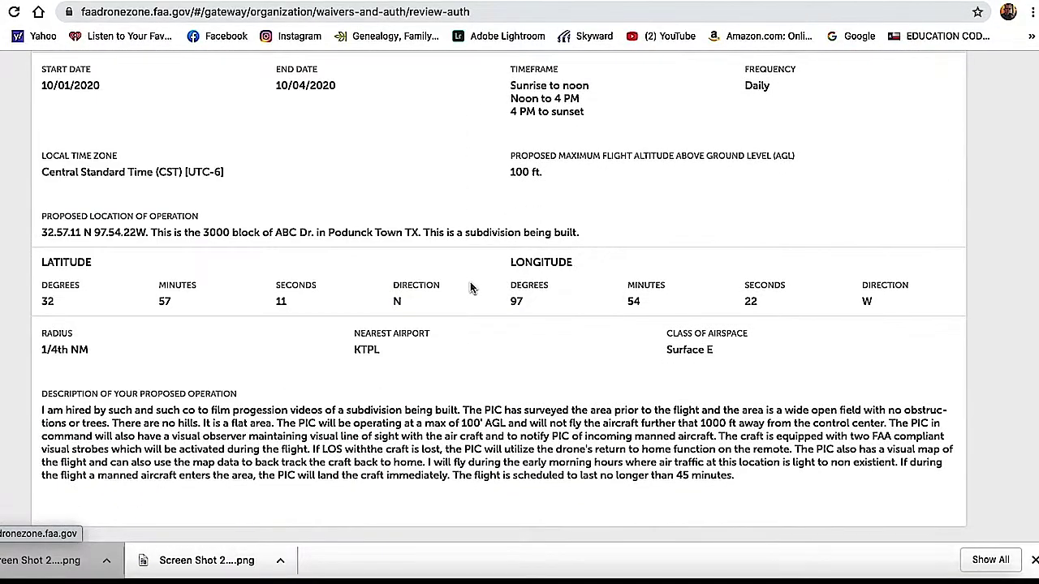
{"action": "scroll", "coordinate": [471, 288], "scroll_direction": "down", "scroll_amount": 2}
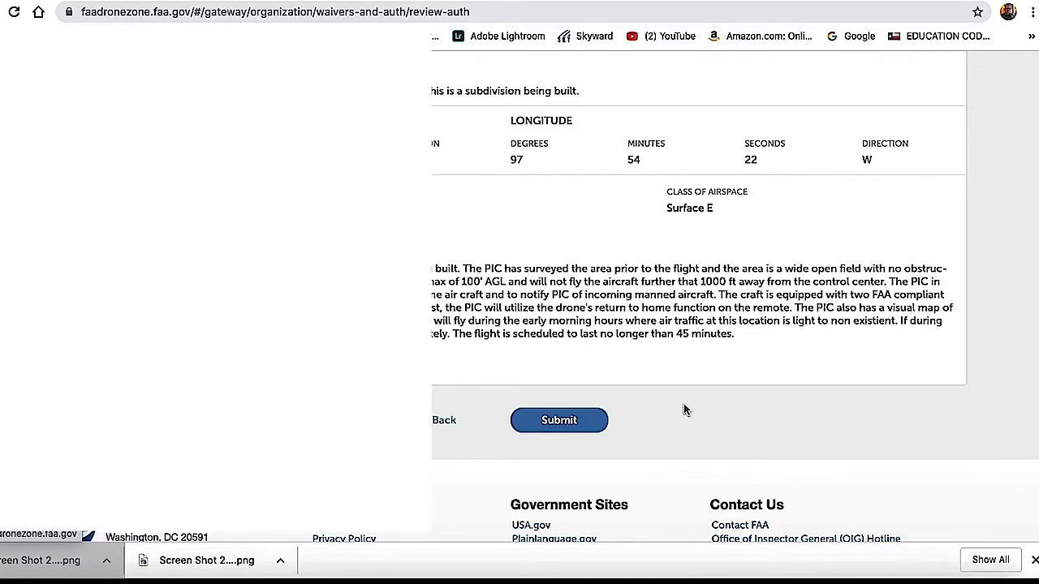
{"action": "scroll", "coordinate": [683, 409], "scroll_direction": "up", "scroll_amount": 10}
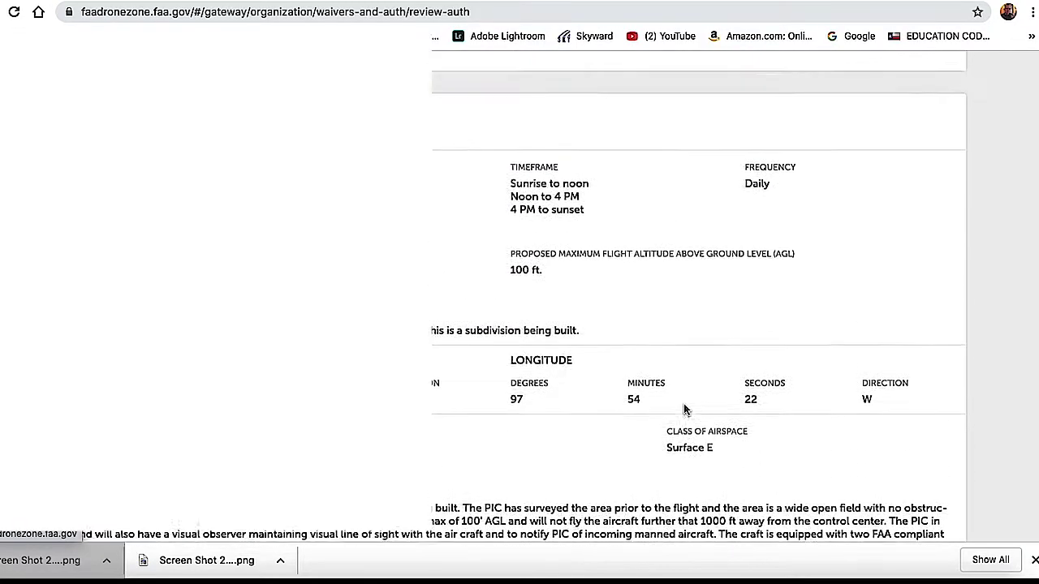
{"action": "scroll", "coordinate": [683, 405], "scroll_direction": "up", "scroll_amount": 4}
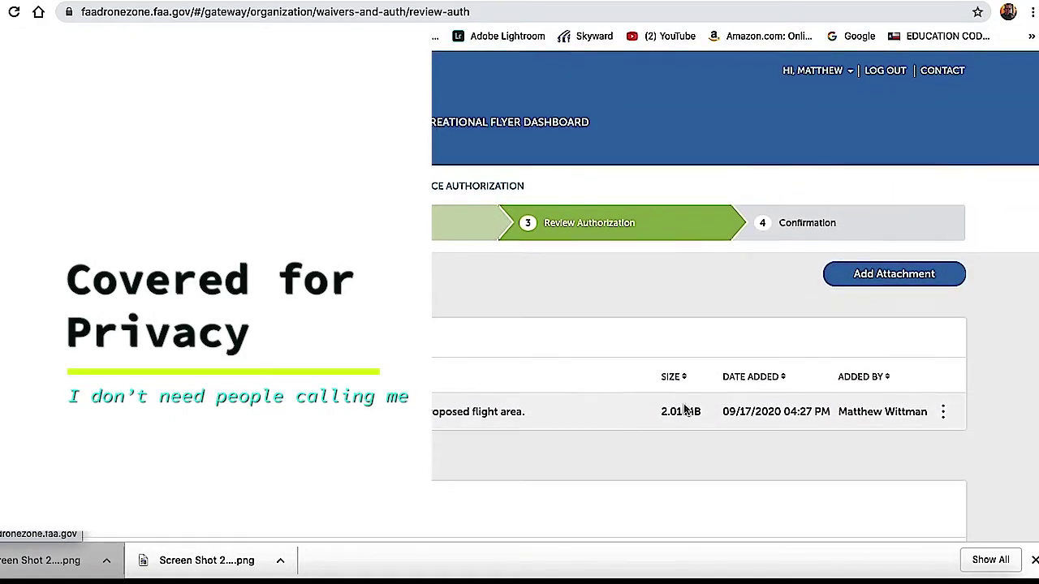